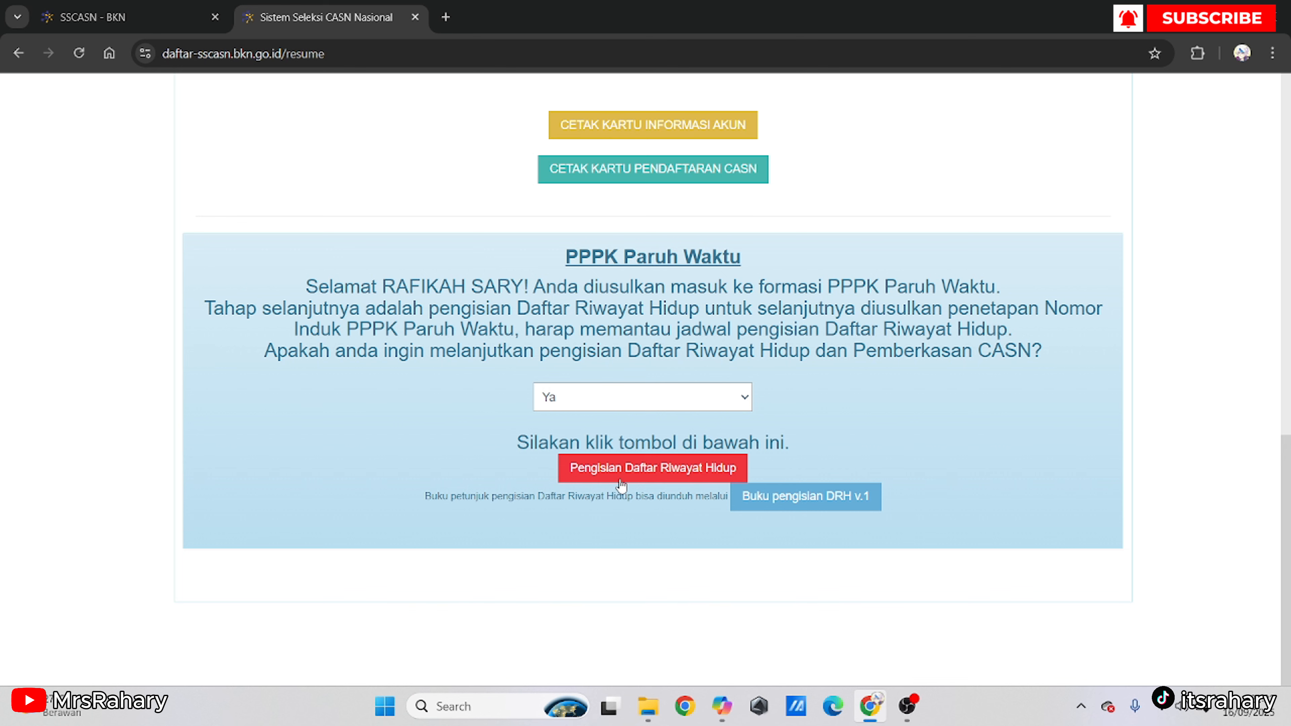
Keep Ya as the answer to continuing the PPPK Paruh Waktu filing and start the Pengisian Daftar Riwayat Hidup.
left_click(656, 392)
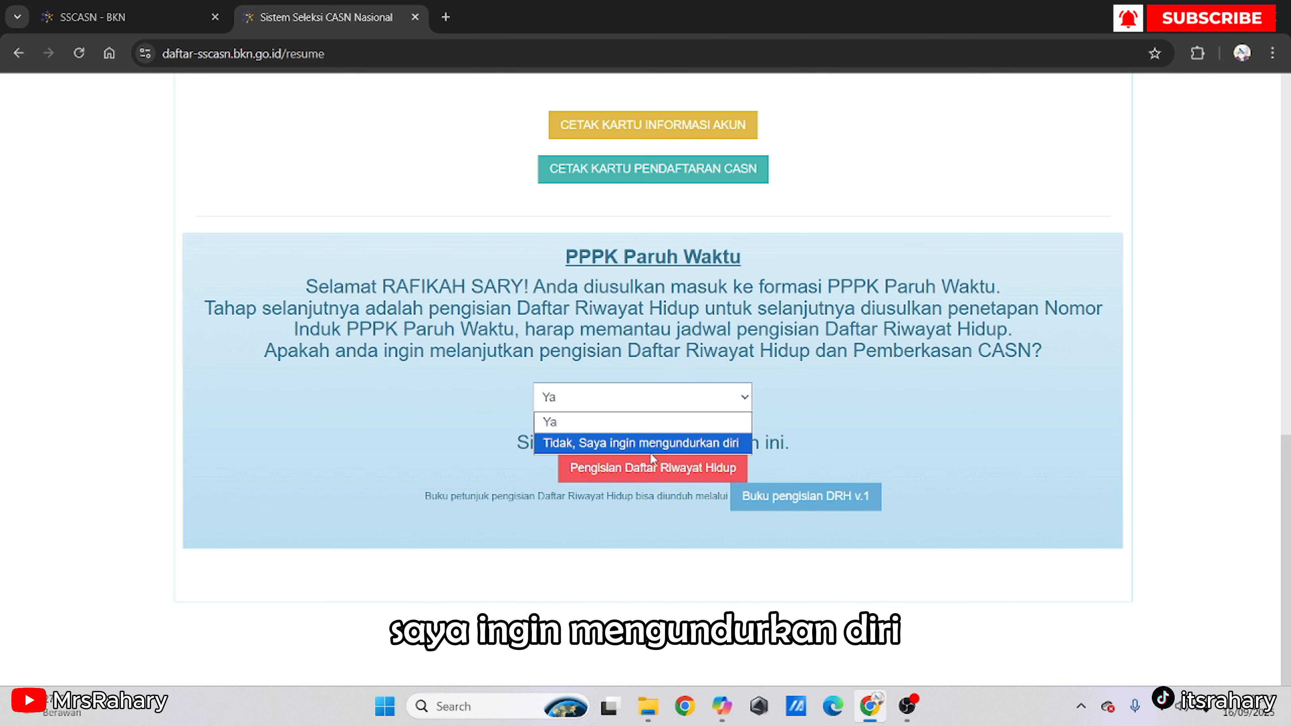
left_click(652, 407)
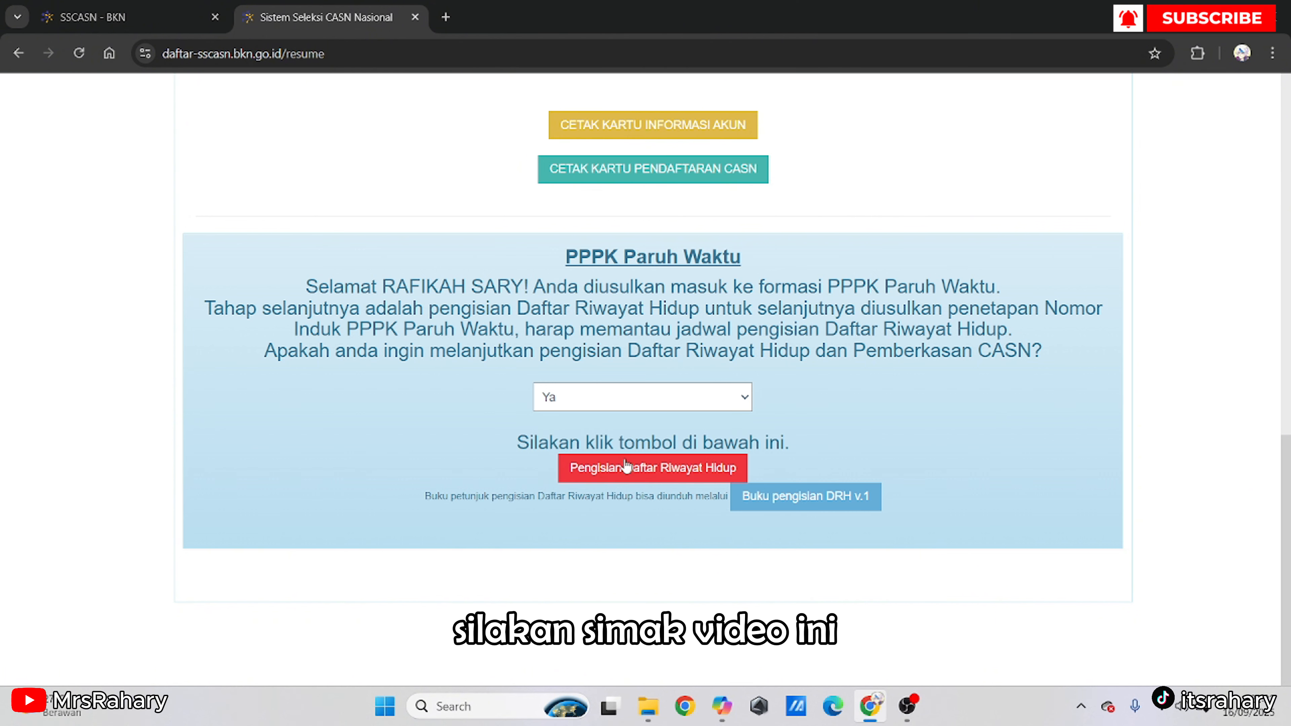
left_click(590, 477)
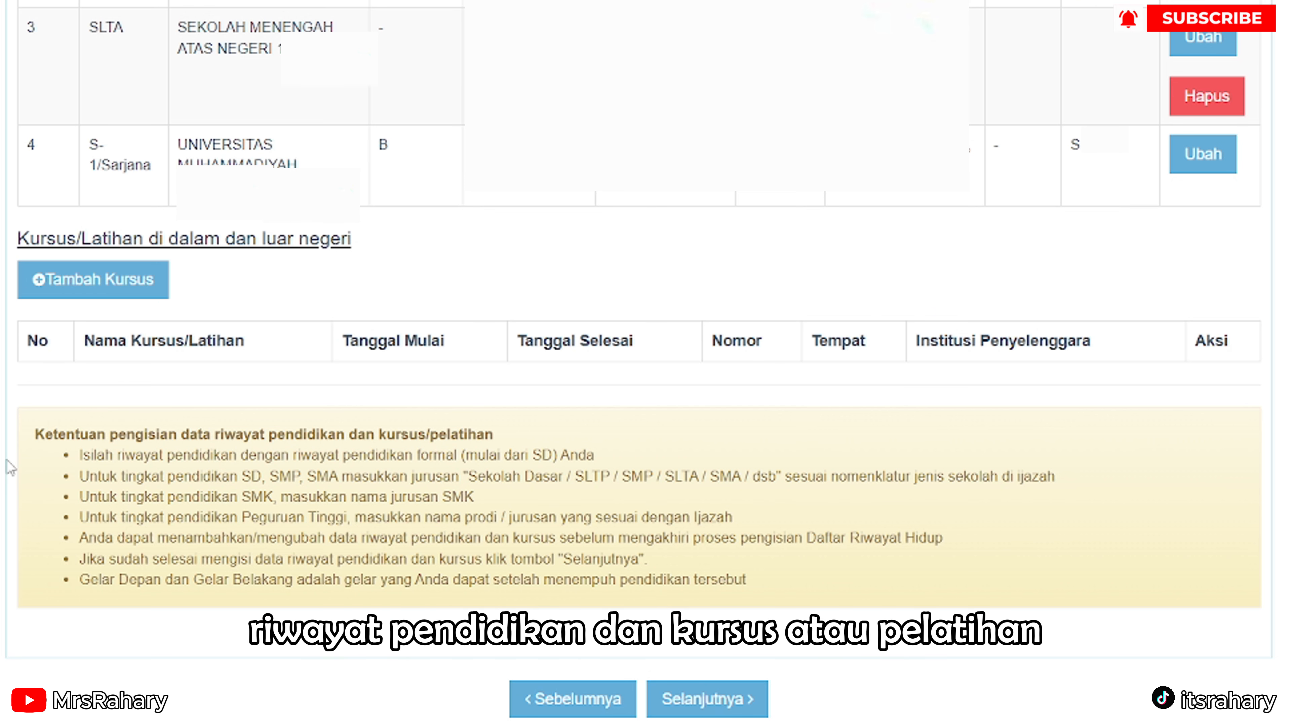
Advance past the education and course history and the employment, award and achievement sections to the Keluarga section.
left_click(738, 706)
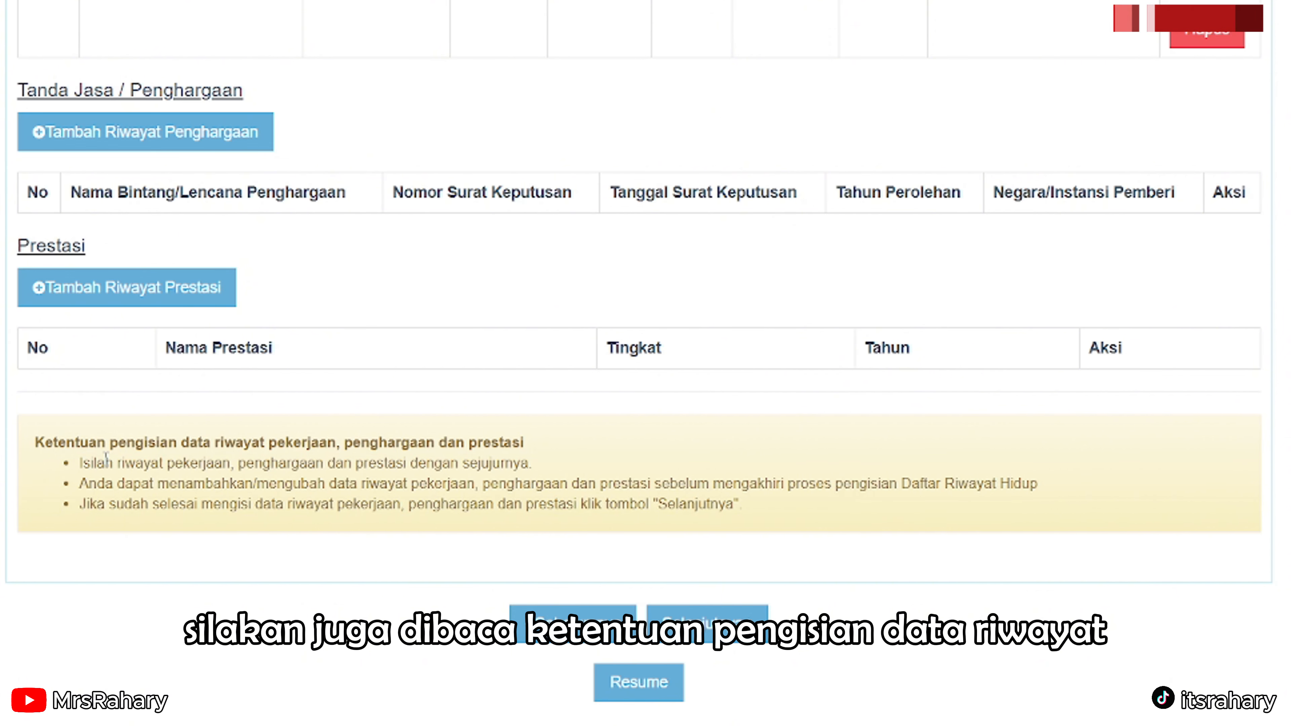
left_click(757, 642)
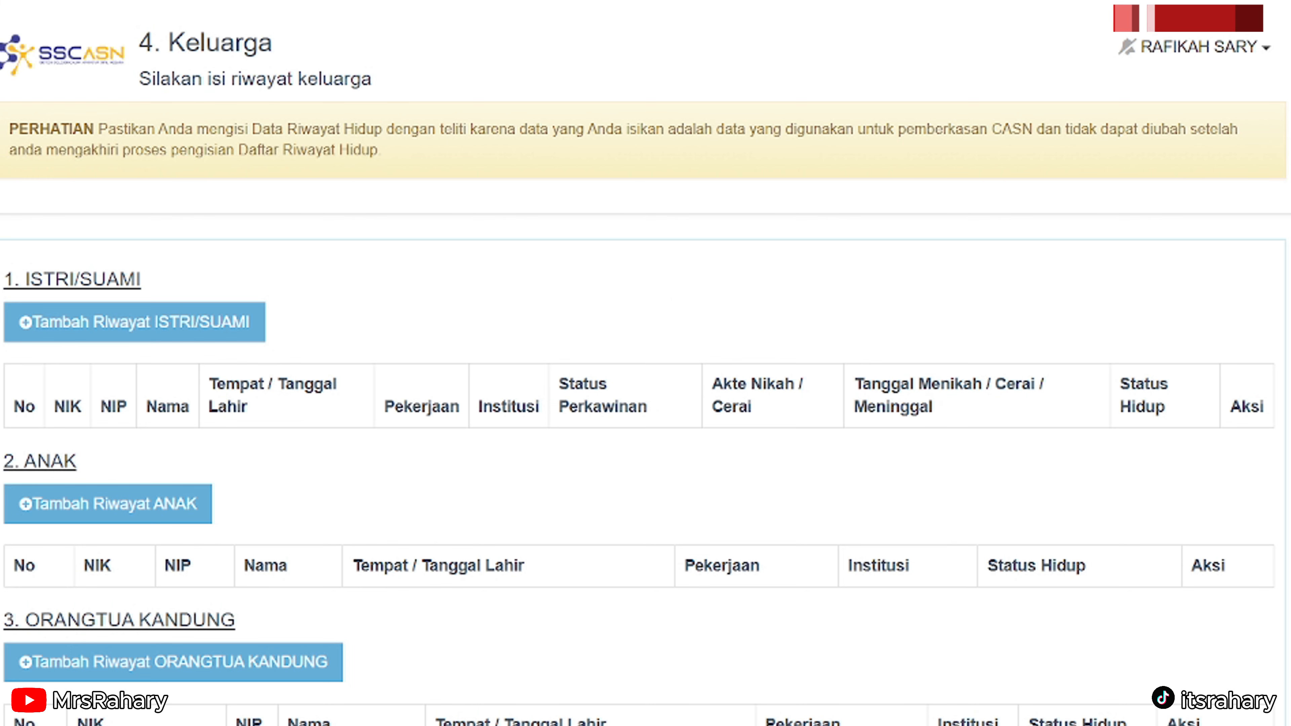
Start an Istri/Suami record with the occupation Pegawai Negeri Sipil, then cancel the form without saving.
scroll(645, 363, "down", 1)
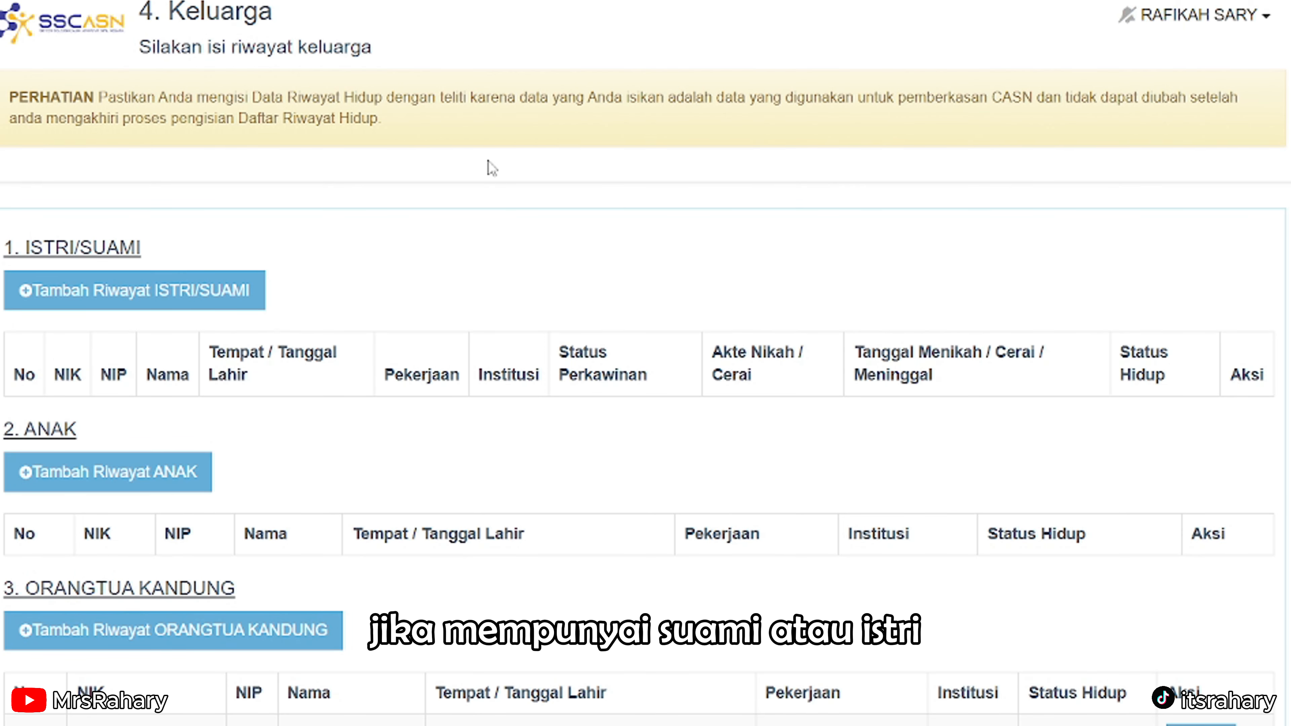
left_click(188, 300)
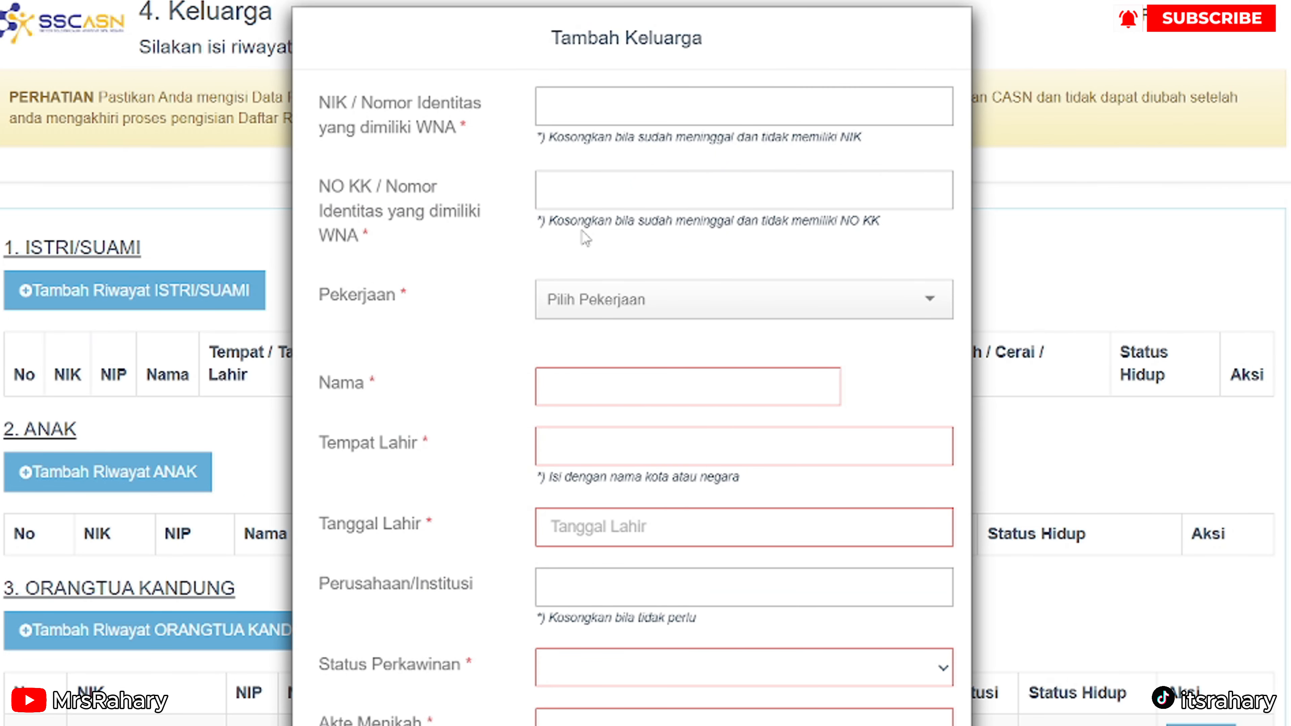
left_click(630, 300)
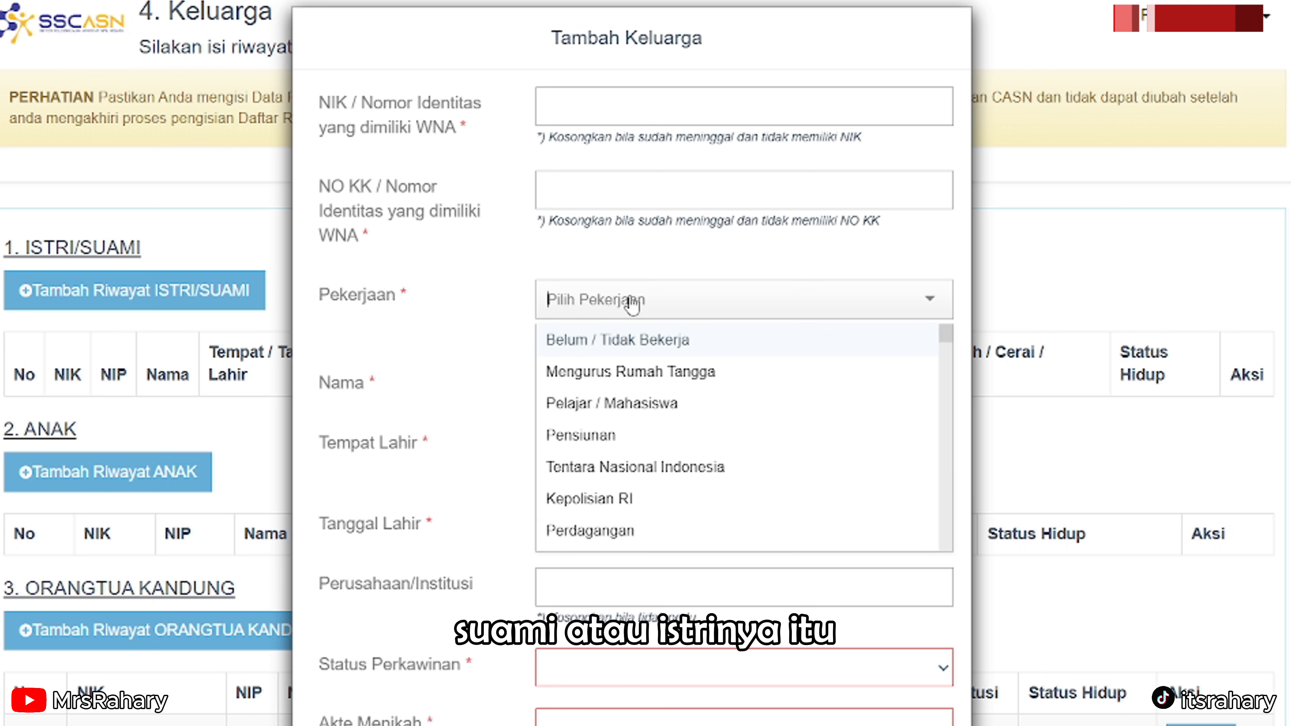
type("peg")
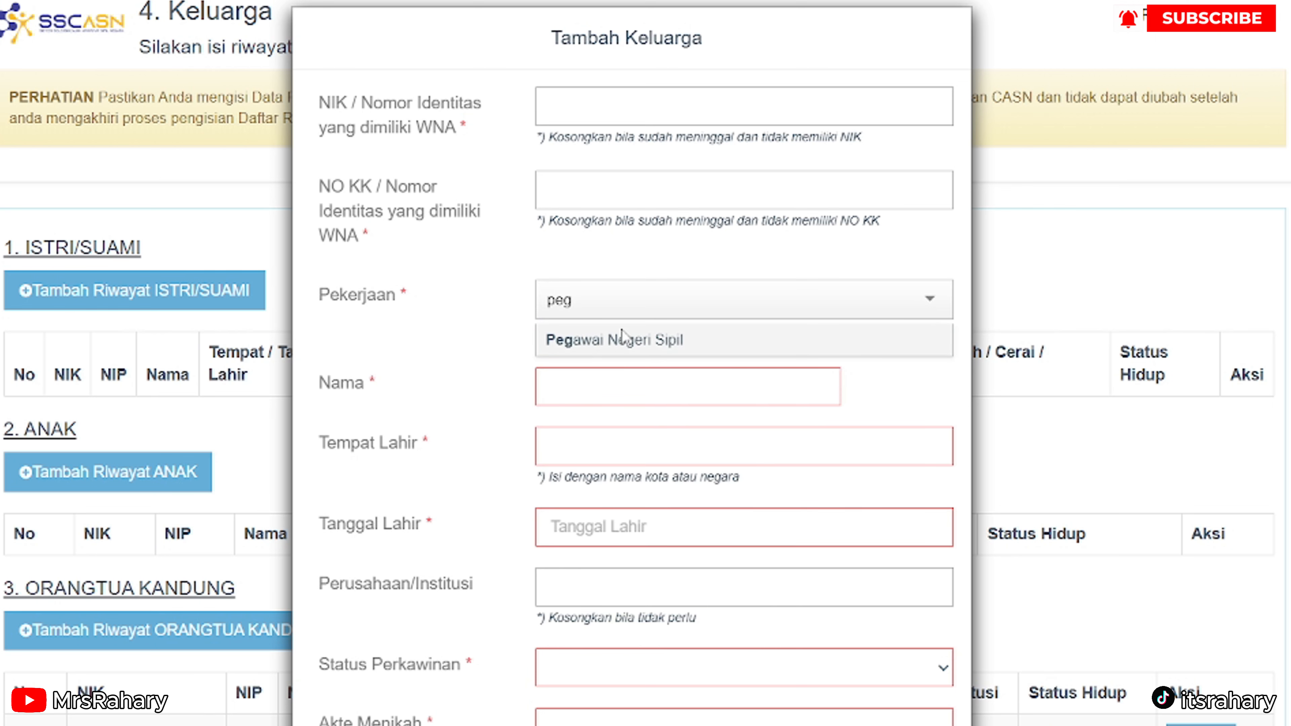
left_click(623, 340)
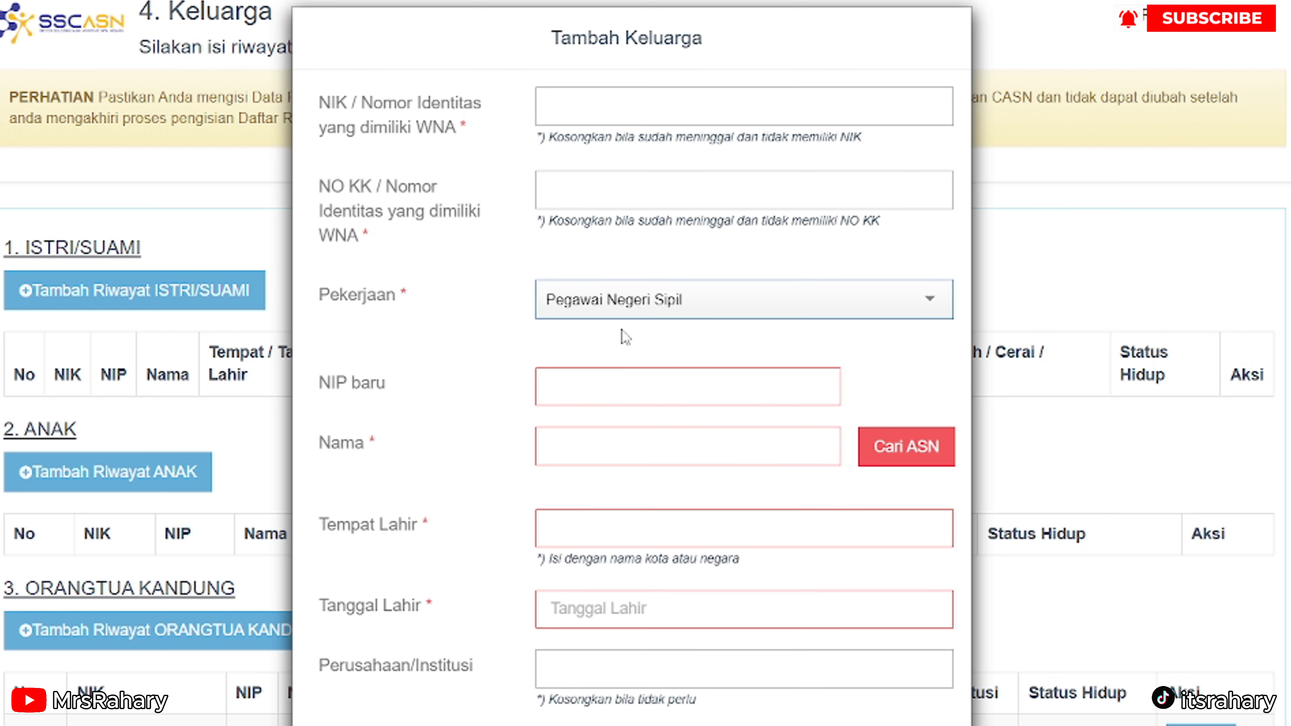
left_click(574, 391)
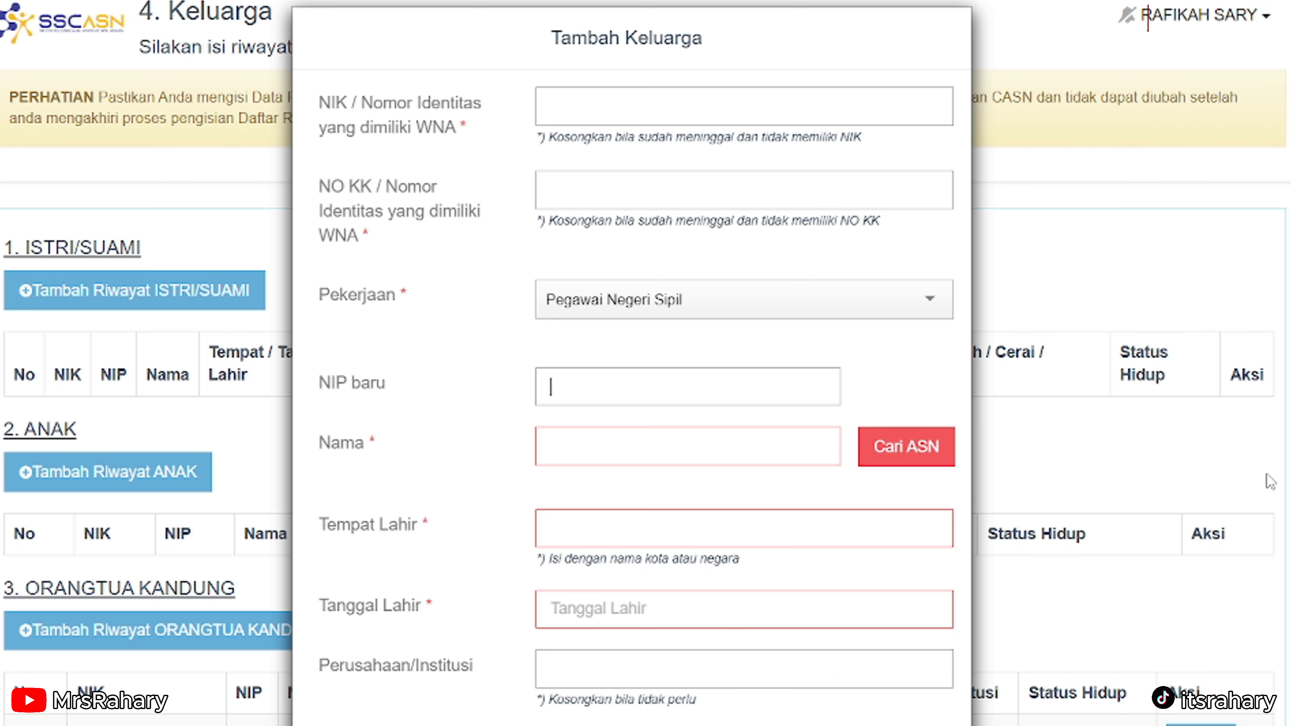
scroll(711, 573, "down", 5)
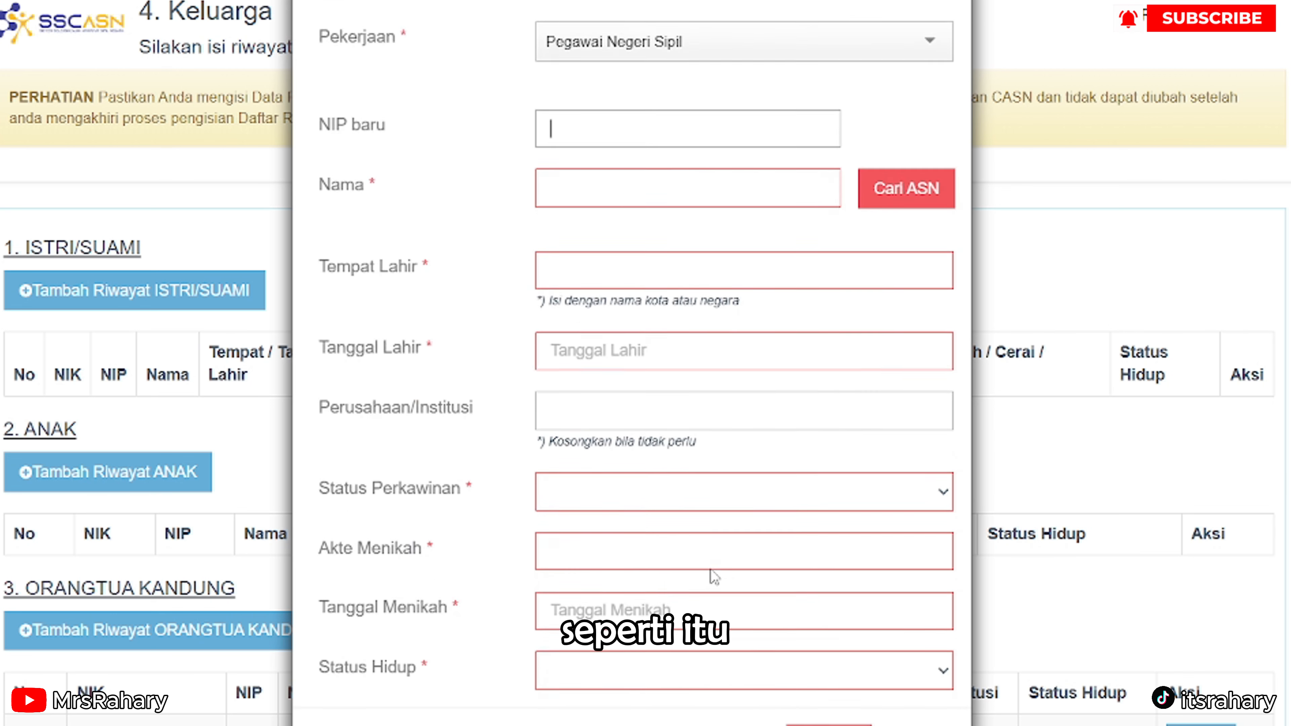
left_click(930, 704)
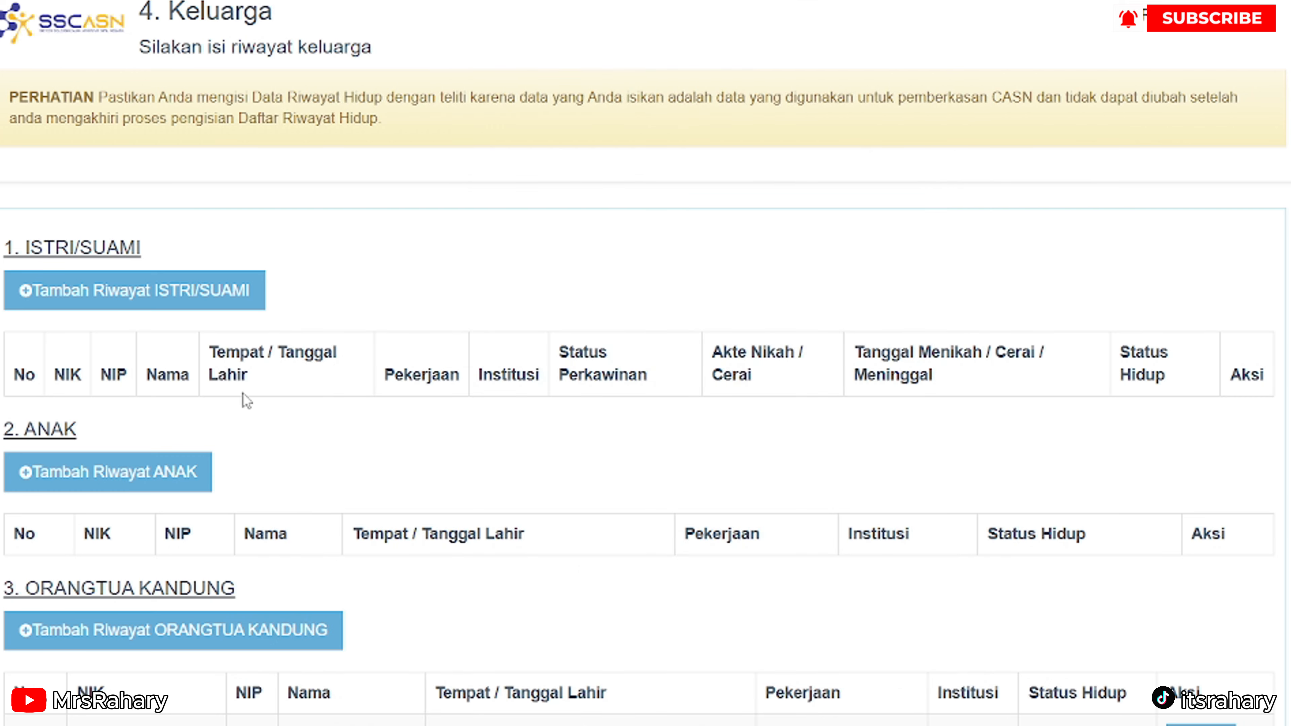
Start an Anak record with the occupation Pelajar / Mahasiswa and go to its Perusahaan/Institusi entry.
left_click(115, 476)
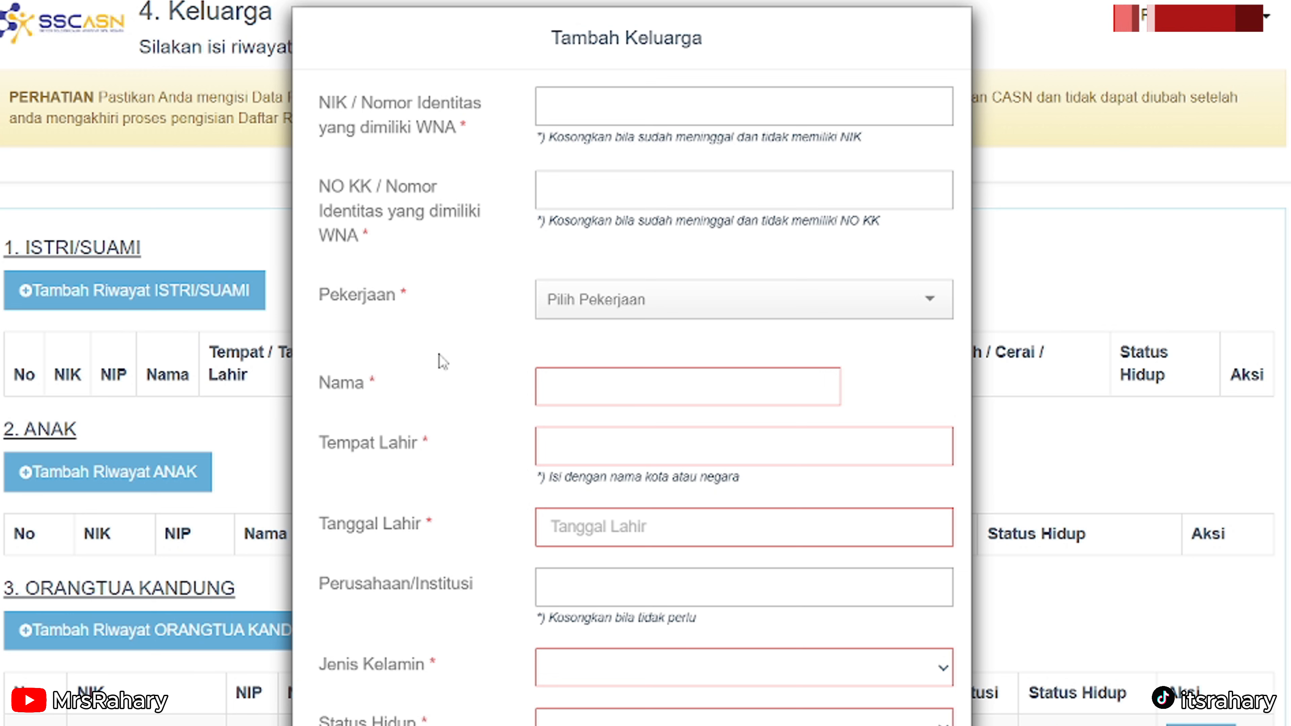
left_click(590, 309)
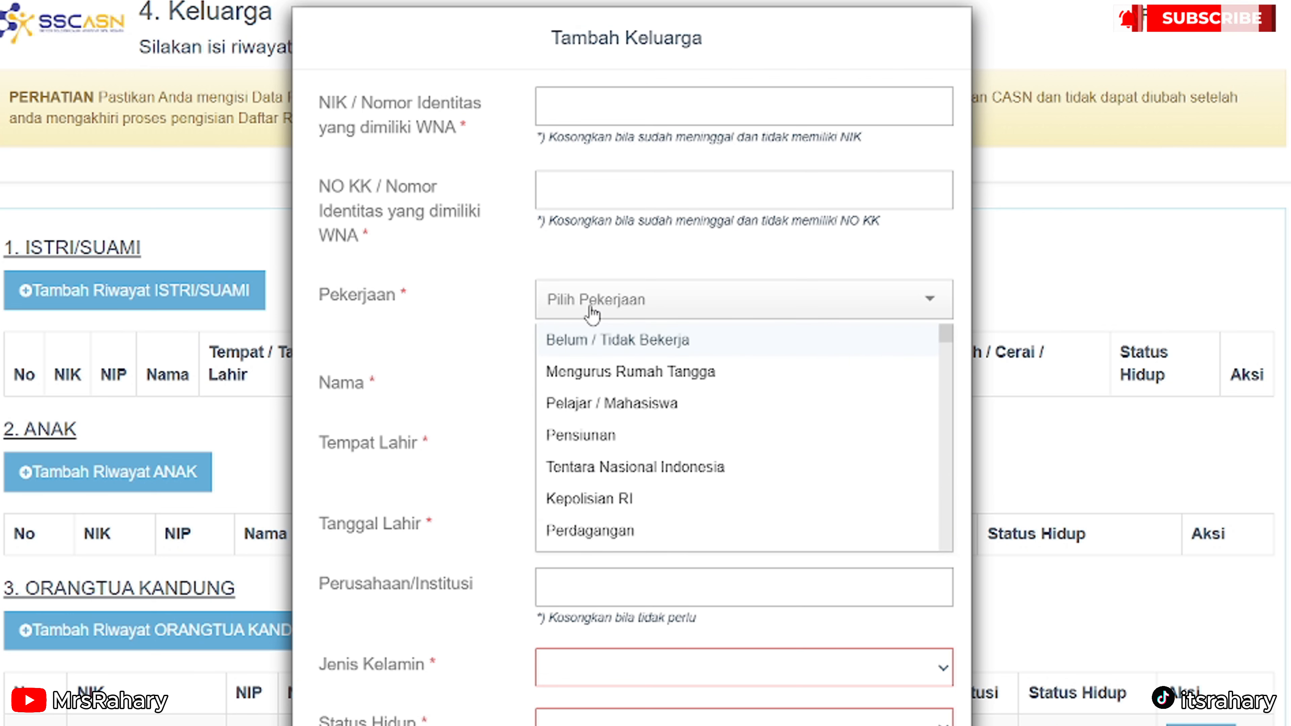
left_click(641, 403)
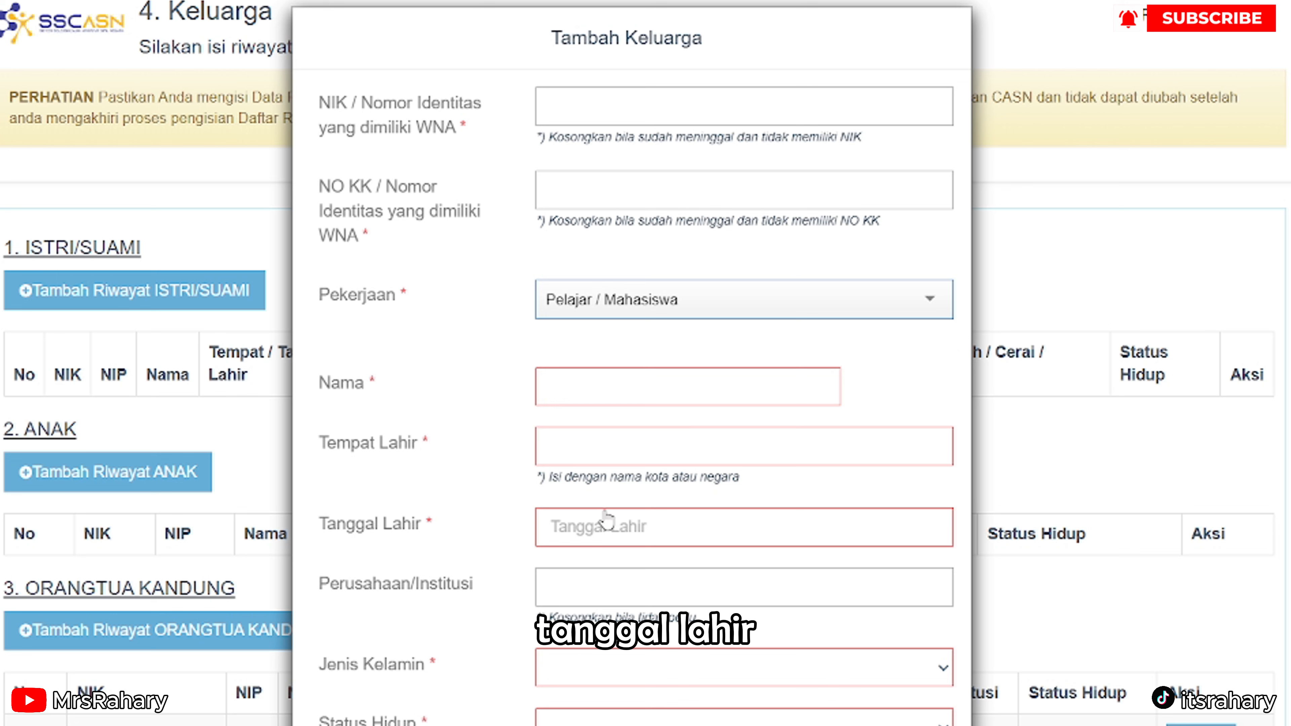
left_click(593, 581)
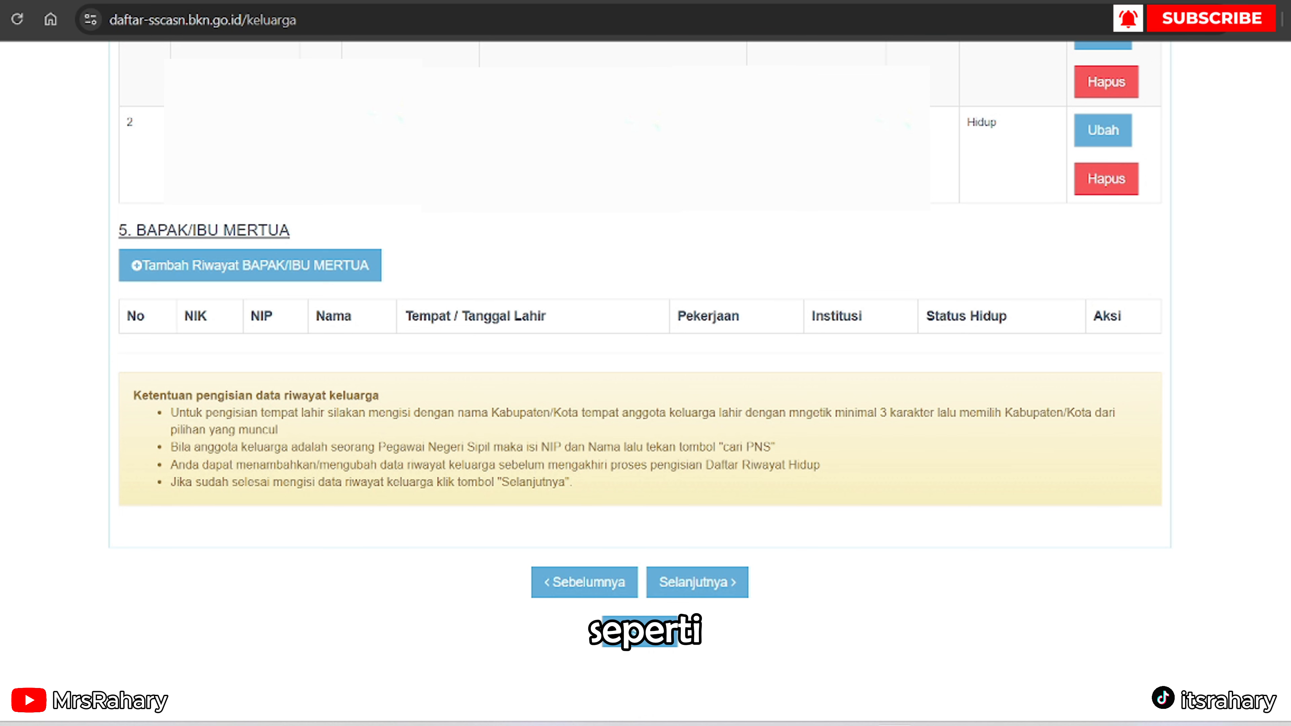
Review the required entries of a new Bapak/Ibu Mertua record and close the form without saving.
left_click(294, 262)
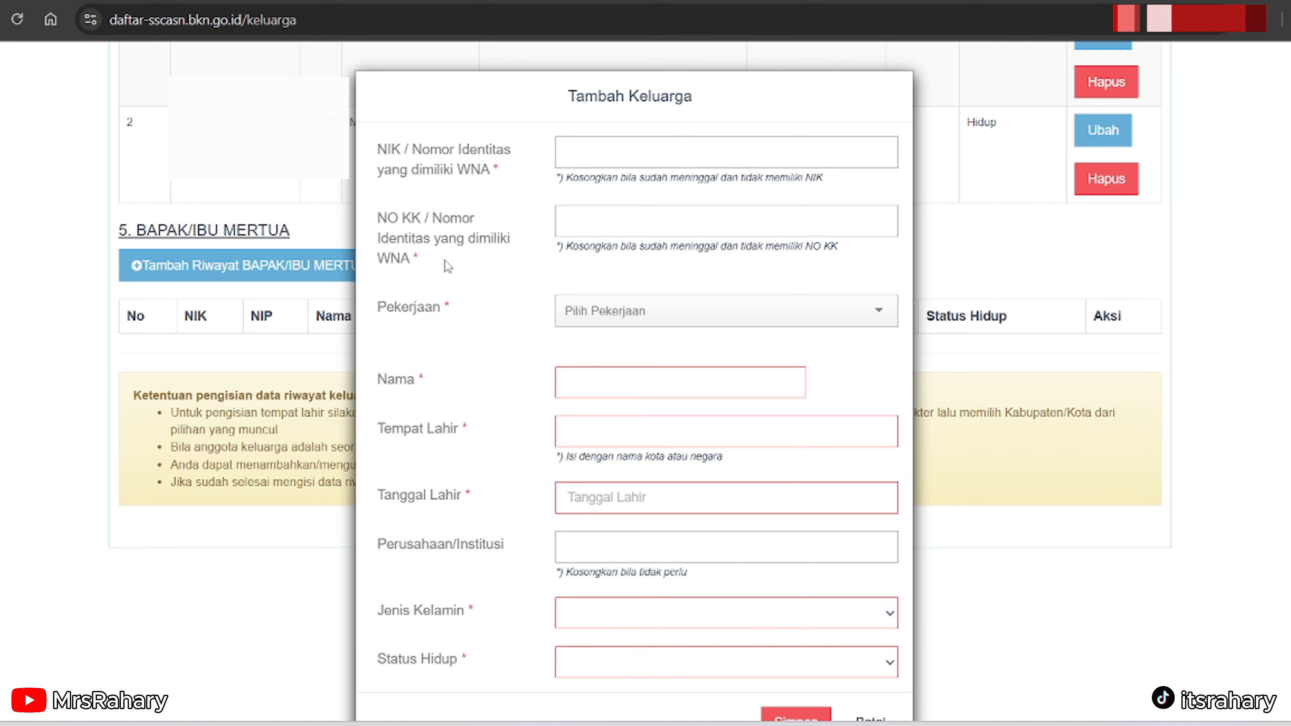
scroll(462, 572, "down", 1)
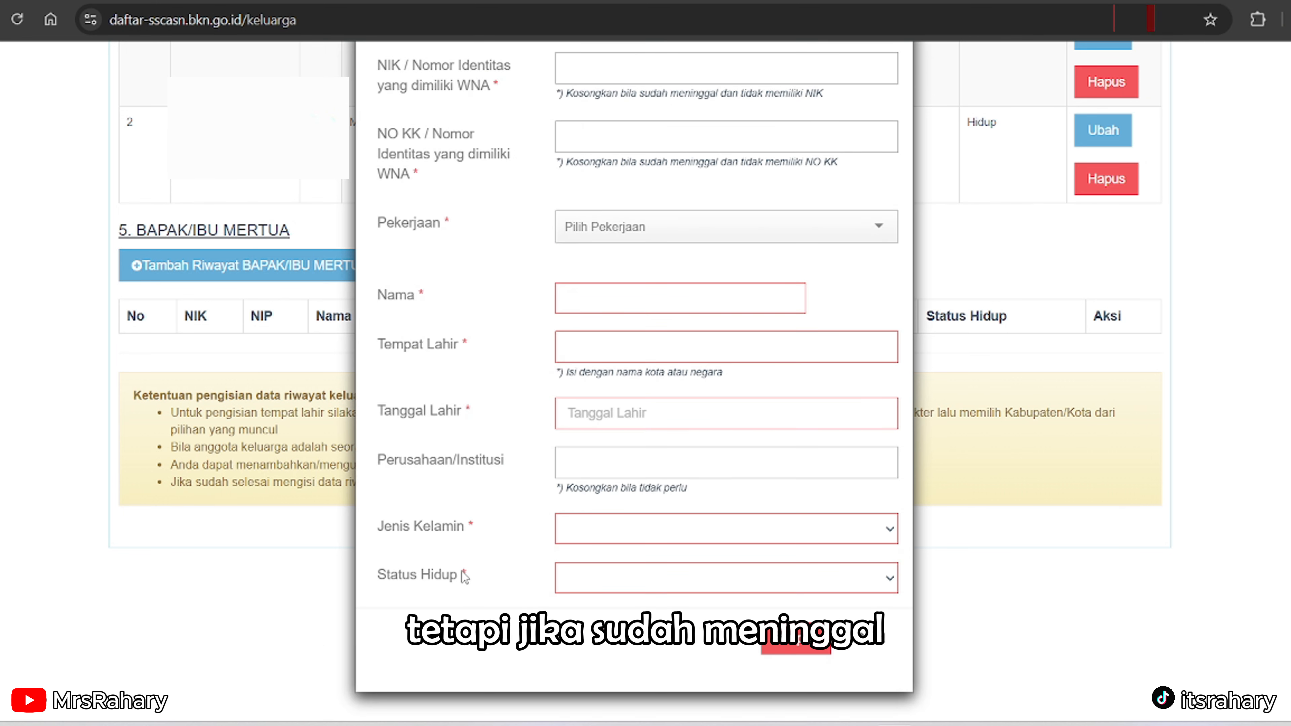
scroll(462, 571, "up", 1)
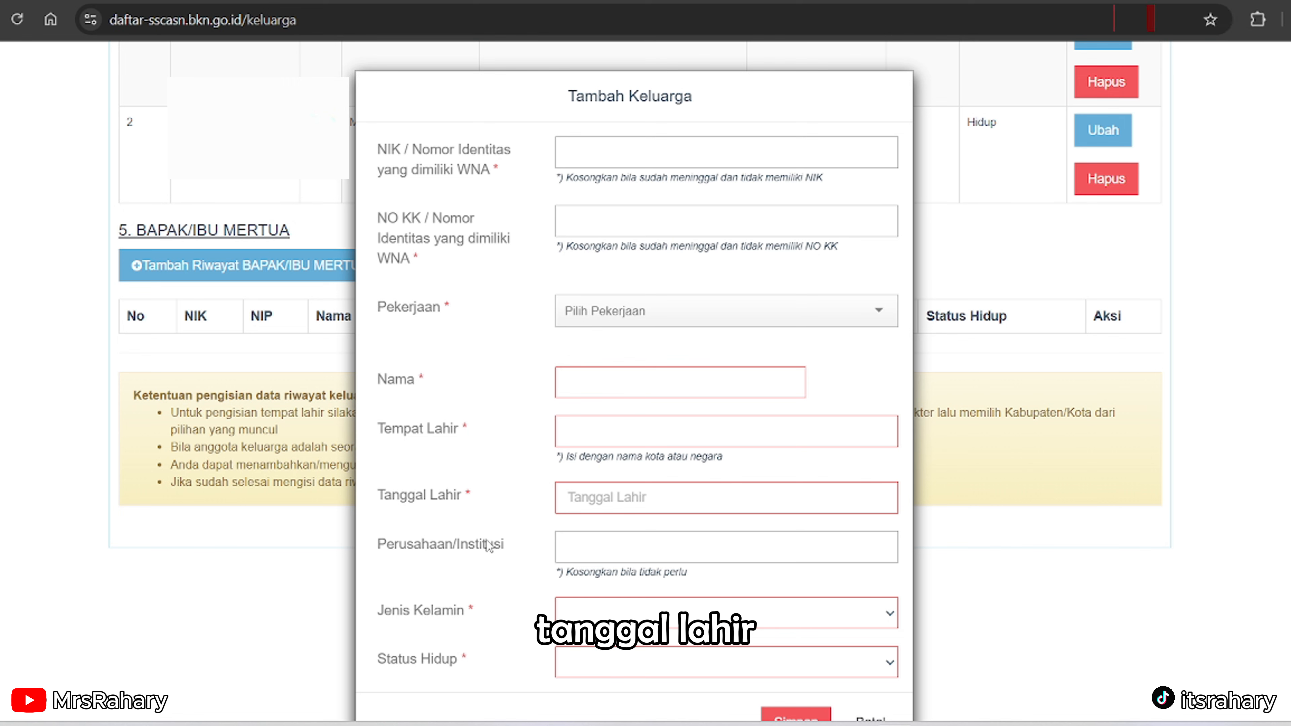
scroll(489, 546, "down", 2)
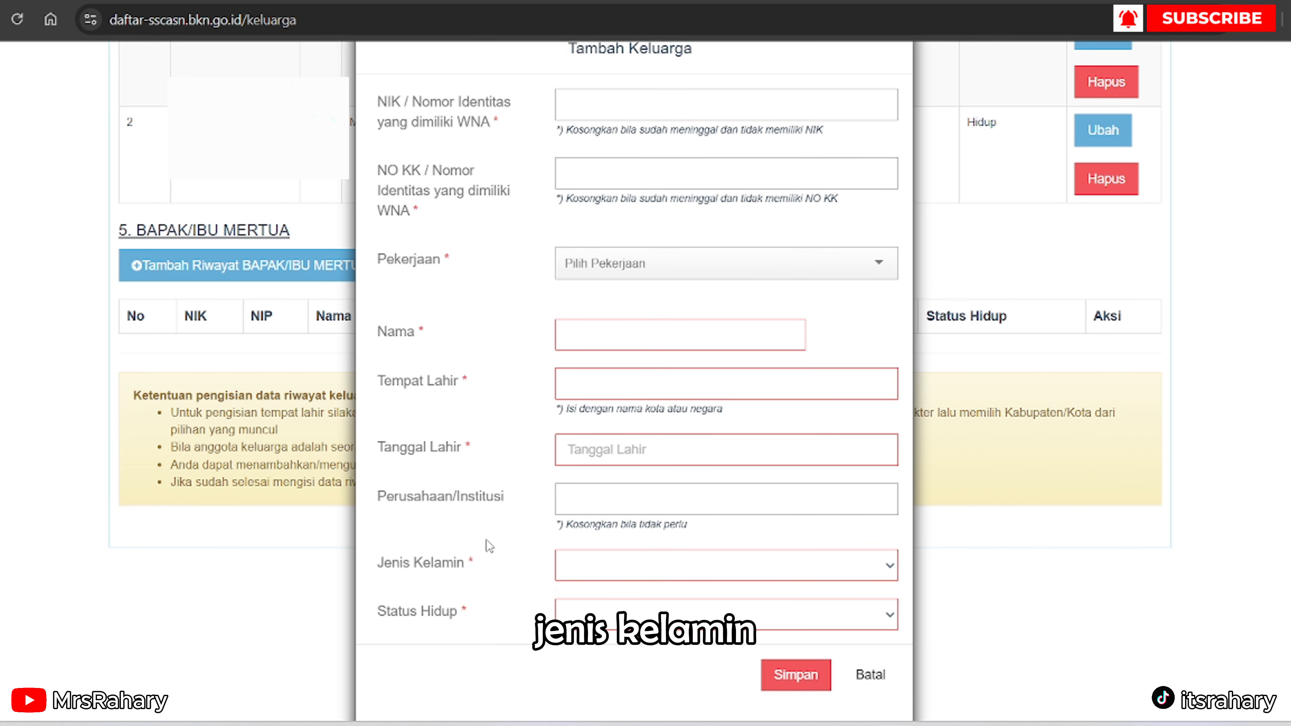
left_click(869, 677)
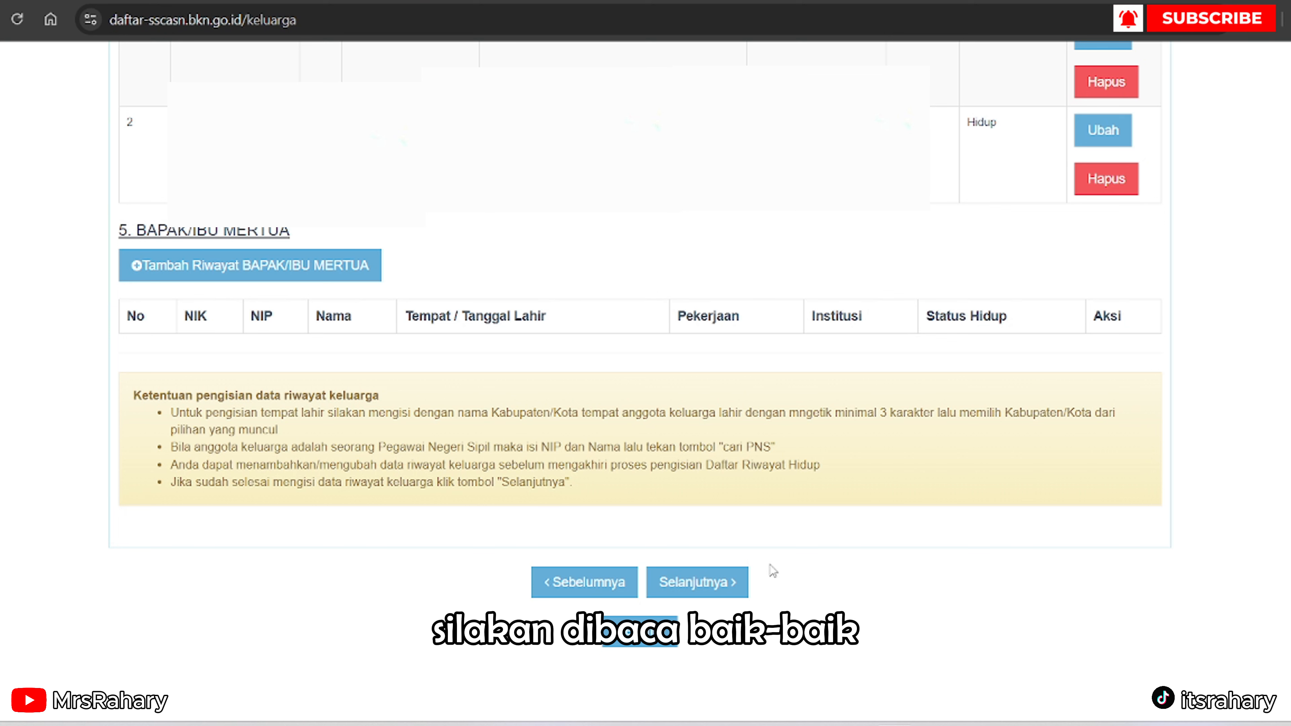
Proceed from Keluarga through the Organisasi section to the document upload section, entering the displayed CAPTCHA.
left_click(734, 590)
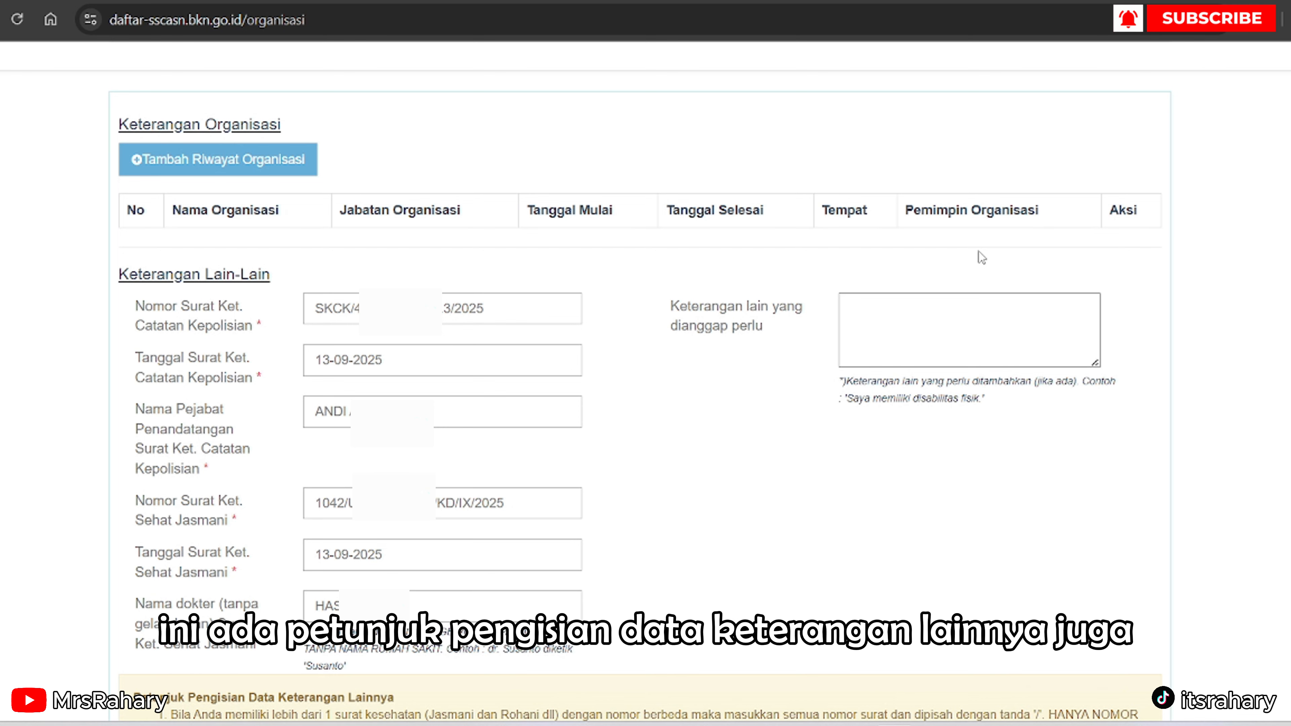
scroll(164, 213, "down", 8)
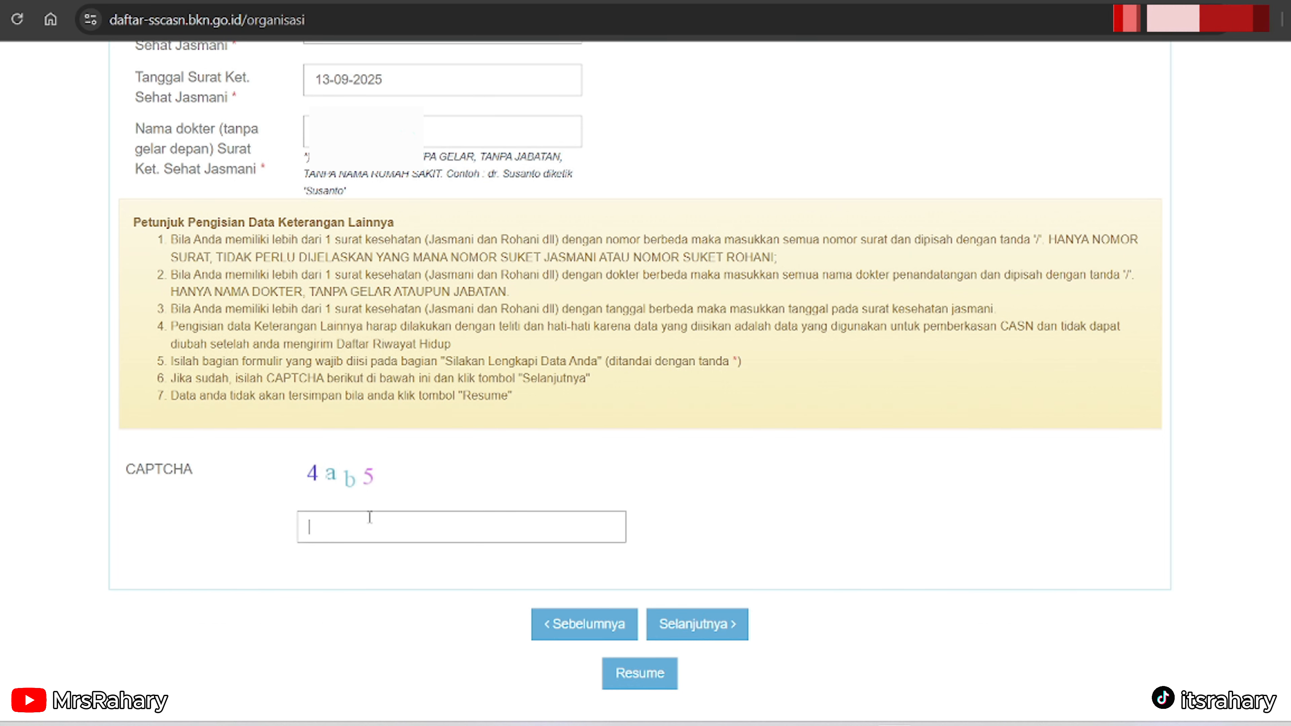
type("b5")
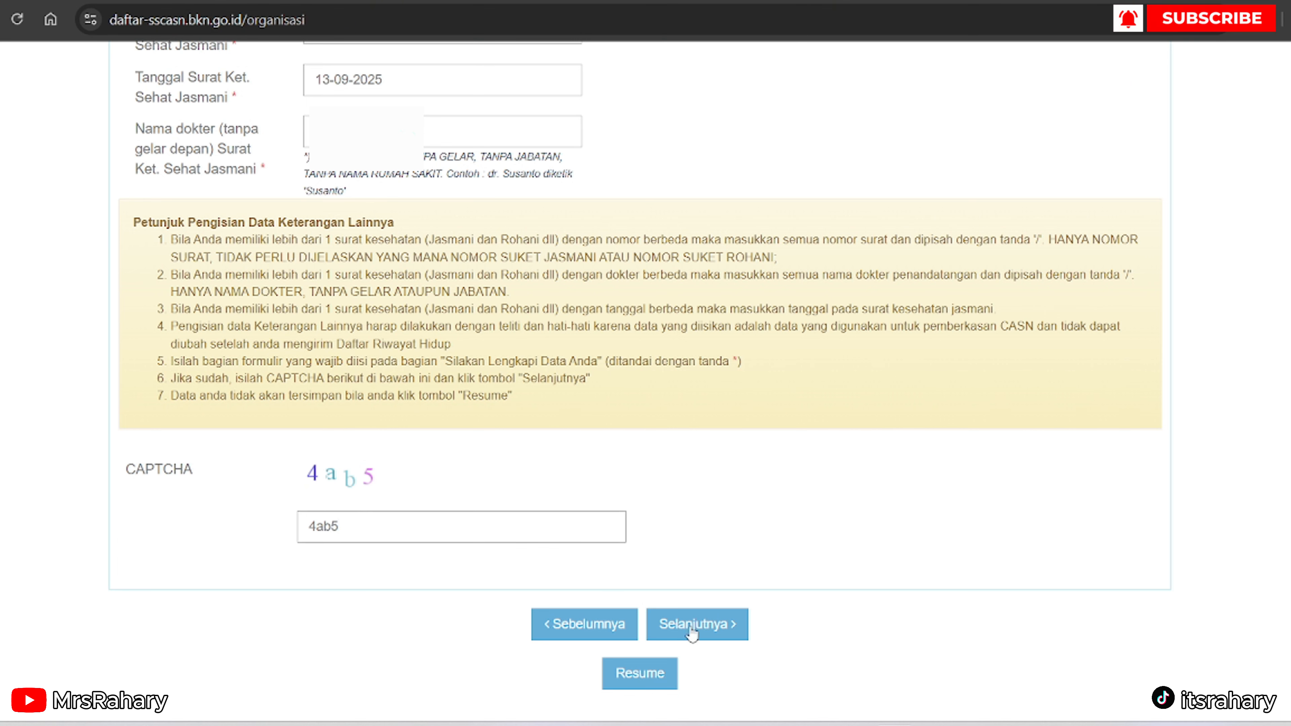
left_click(729, 638)
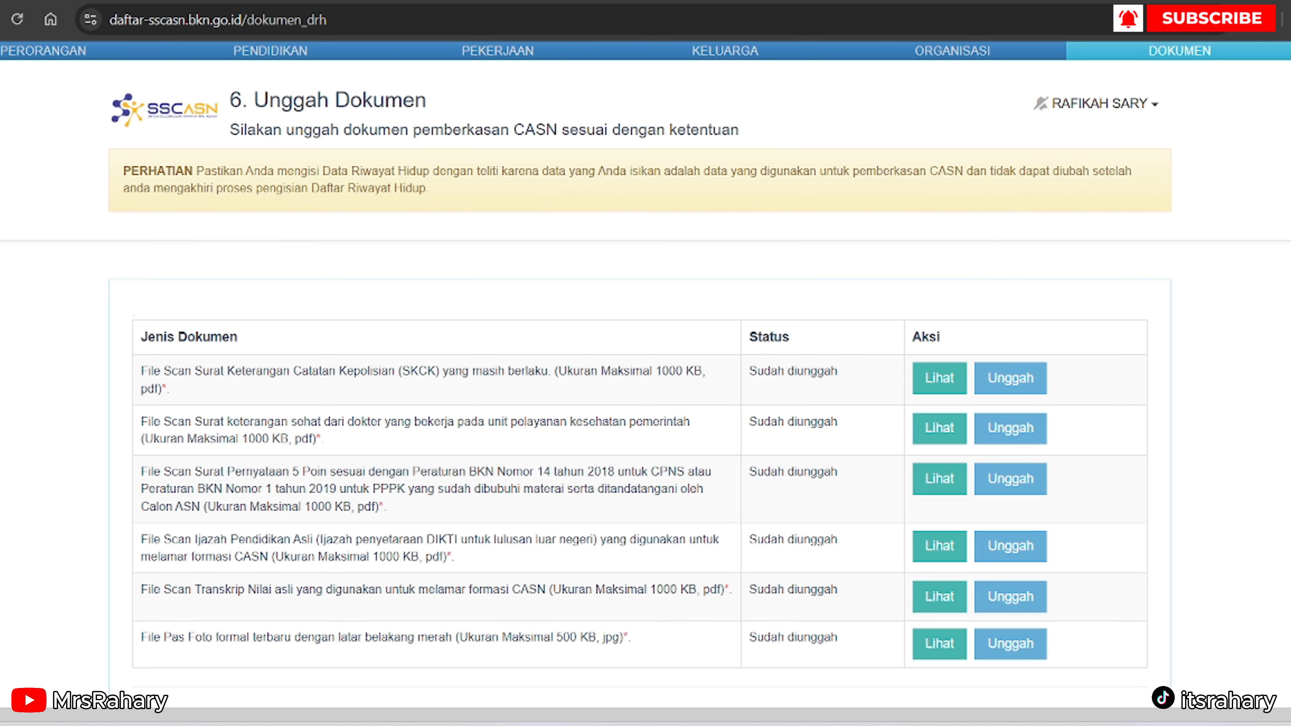
Review the list of required documents, their upload status and the Ketentuan unggah dokumen rules.
scroll(646, 356, "down", 3)
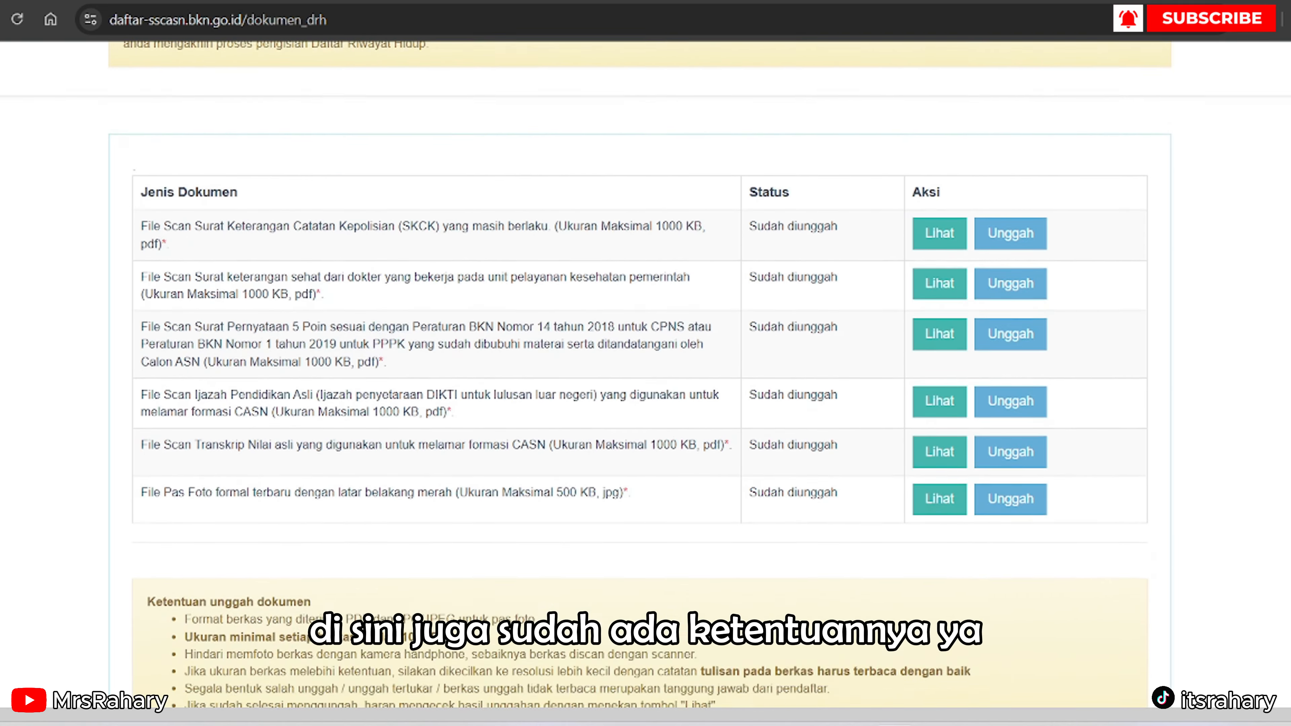
scroll(430, 604, "down", 1)
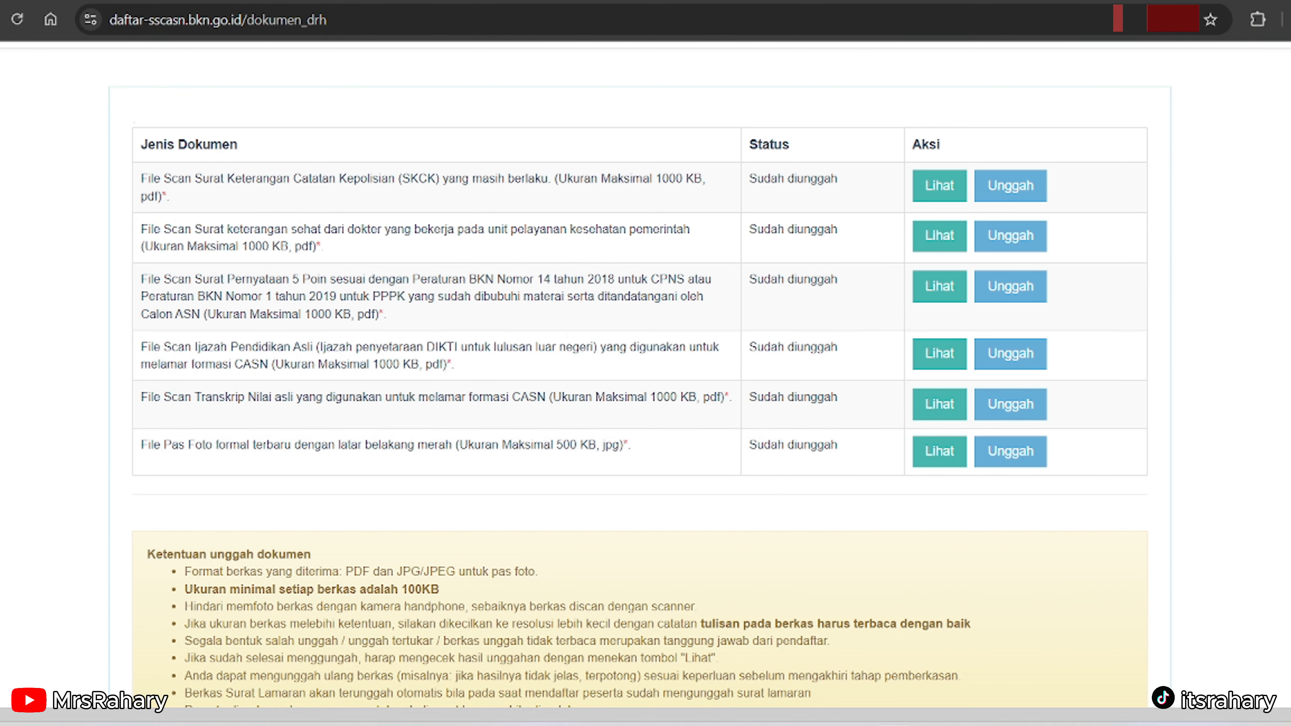
scroll(641, 374, "down", 3)
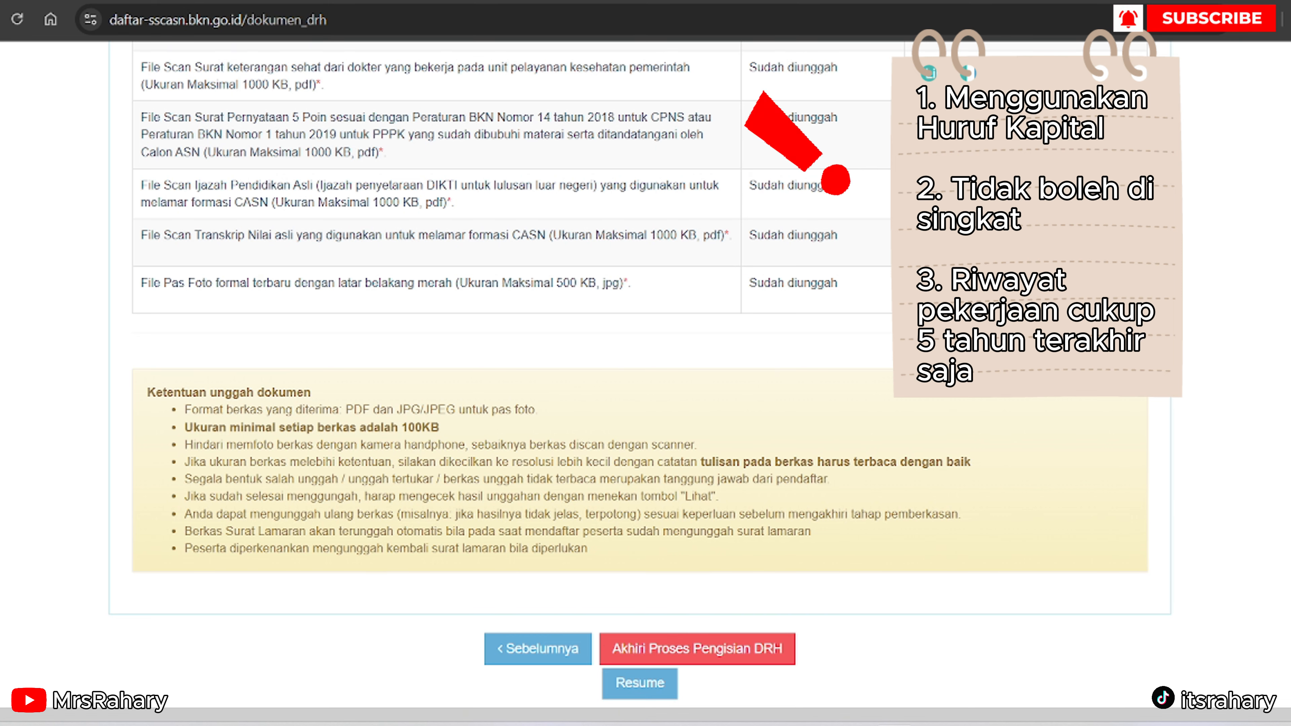
scroll(646, 356, "down", 1)
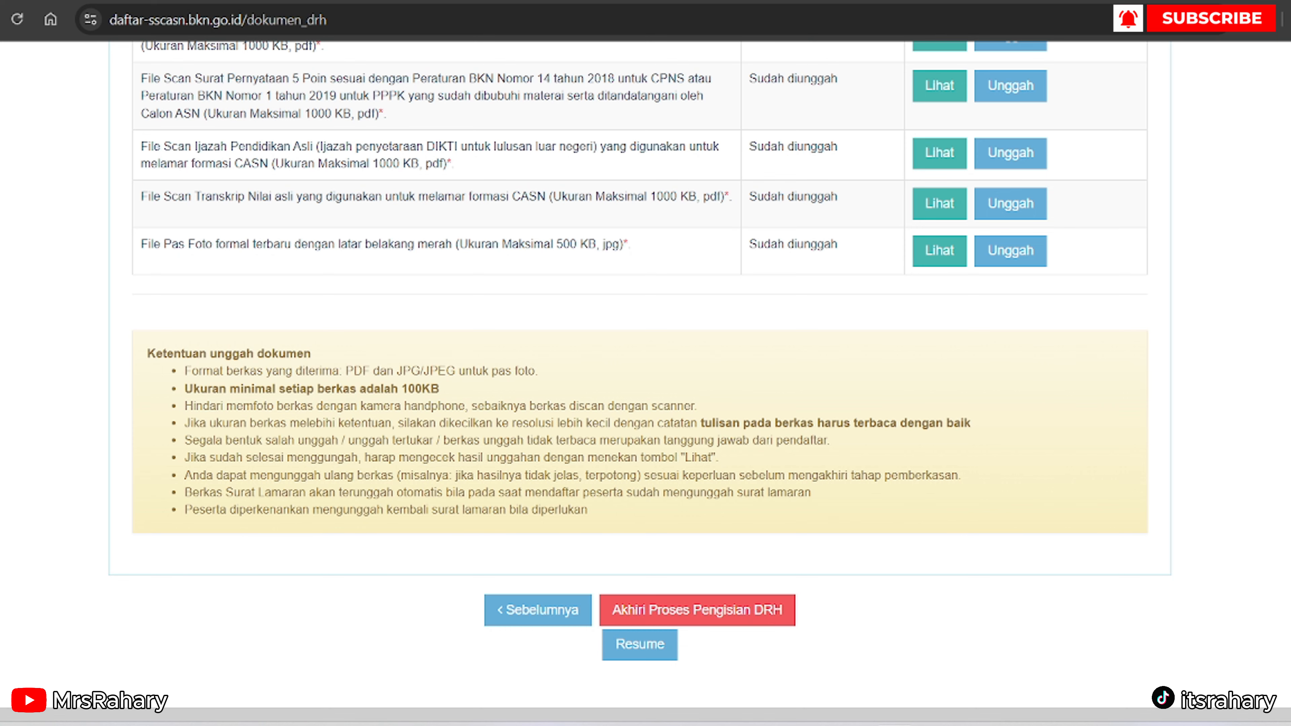
scroll(1256, 608, "up", 5)
scroll(646, 374, "up", 2)
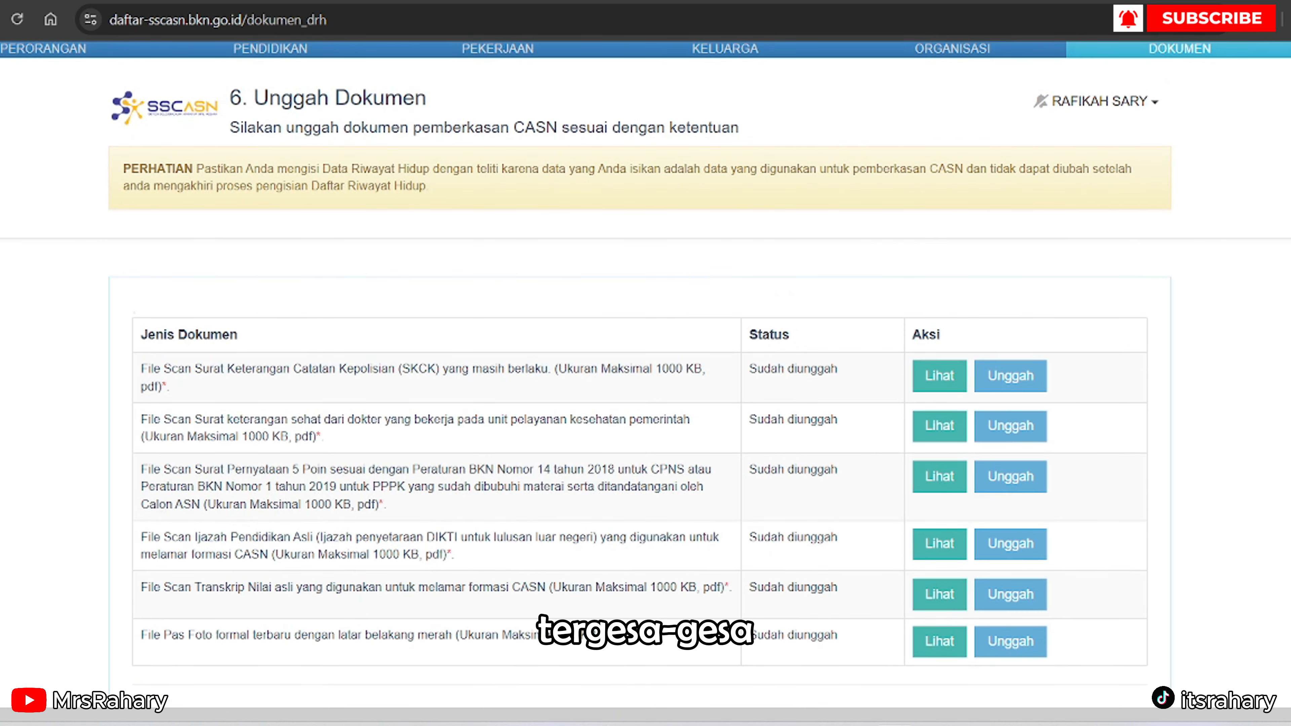
scroll(646, 374, "down", 6)
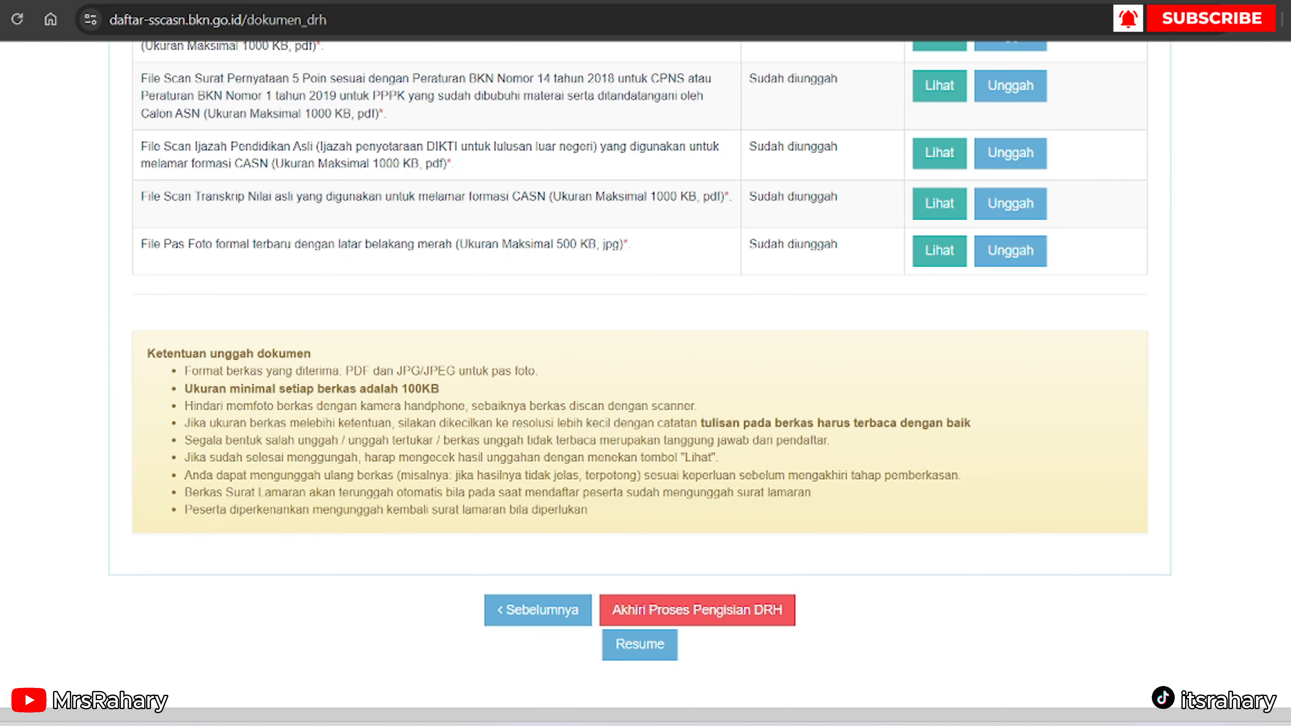